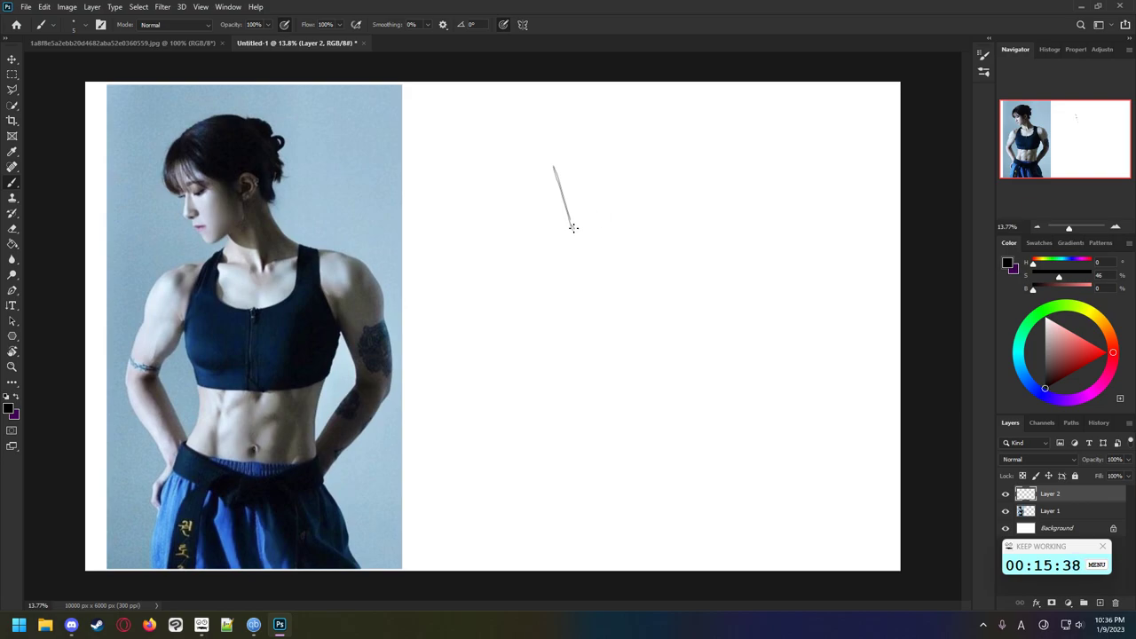
Step: Sketch the angled jawline, the back of the jaw and a simple ear on the head
drag(574, 227, 608, 214)
drag(576, 228, 613, 210)
drag(619, 207, 621, 188)
key(ctrl+z)
drag(625, 152, 629, 183)
Step: Sketch the fringe around the forehead and the hairline running back toward the ear
drag(538, 127, 533, 152)
key(ctrl+z)
drag(559, 119, 564, 133)
key(ctrl+z)
mouse_move(541, 133)
mouse_down()
mouse_move(541, 169)
mouse_move(536, 157)
mouse_move(558, 177)
mouse_up()
key(ctrl+z)
mouse_move(539, 136)
mouse_down()
mouse_move(574, 159)
mouse_move(558, 169)
mouse_move(549, 131)
mouse_move(559, 158)
mouse_move(549, 140)
mouse_move(576, 167)
mouse_move(555, 119)
mouse_move(578, 108)
mouse_move(561, 135)
mouse_move(611, 177)
mouse_up()
key(ctrl+z)
key(ctrl+z)
key(ctrl+z)
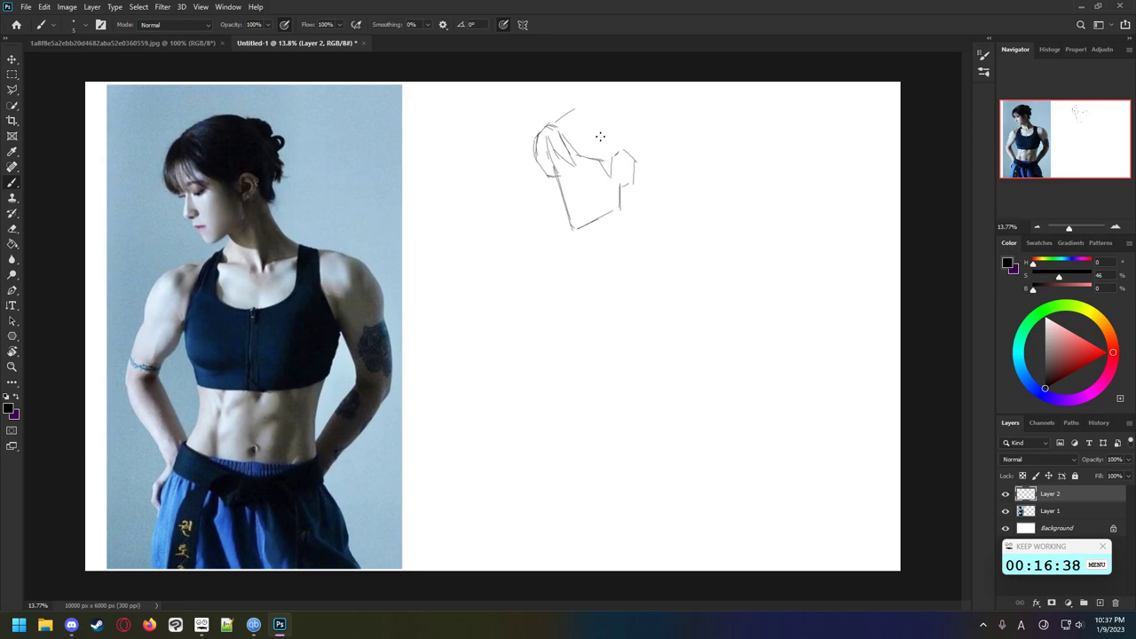
Step: Outline the crown and back of the head, and add the sloping back line of the neck
mouse_move(580, 99)
mouse_down()
mouse_move(567, 109)
mouse_move(623, 110)
mouse_move(553, 121)
mouse_move(596, 97)
mouse_move(630, 113)
mouse_move(654, 163)
mouse_up()
key(ctrl+z)
key(ctrl+z)
mouse_move(642, 125)
mouse_down()
mouse_move(655, 154)
mouse_move(649, 193)
mouse_up()
key(ctrl+z)
drag(635, 186, 666, 237)
key(ctrl+z)
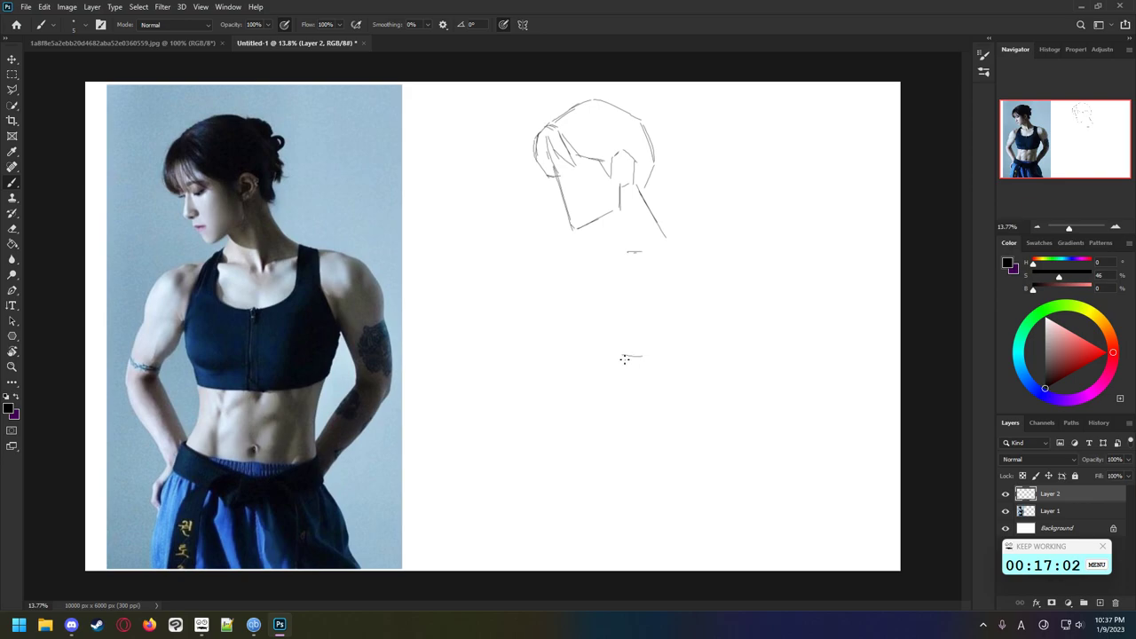
Step: Mark the body proportions with four short horizontal ticks down the figure's centre, from the base of the neck to the canvas bottom
drag(628, 359, 641, 359)
drag(636, 252, 636, 353)
key(ctrl+z)
drag(635, 252, 634, 352)
drag(258, 265, 258, 308)
key(ctrl+z)
key(ctrl+z)
key(ctrl+z)
drag(627, 253, 640, 254)
drag(631, 369, 646, 369)
drag(630, 457, 647, 461)
drag(627, 564, 646, 564)
Step: Rough in the vertical line between the torso and the arm on the figure's left side
drag(574, 257, 578, 304)
key(ctrl+z)
key(ctrl+z)
mouse_move(566, 294)
mouse_down()
mouse_move(560, 259)
mouse_move(562, 289)
mouse_up()
key(ctrl+z)
key(ctrl+z)
key(ctrl+z)
key(ctrl+z)
drag(557, 267, 557, 293)
key(ctrl+z)
Step: Sketch the left side of the chest, slanting inward from the armpit toward the ribs
drag(560, 301, 579, 352)
key(ctrl+z)
drag(559, 297, 572, 344)
key(ctrl+z)
drag(557, 286, 557, 311)
drag(557, 313, 578, 360)
key(ctrl+z)
key(ctrl+z)
drag(557, 312, 582, 364)
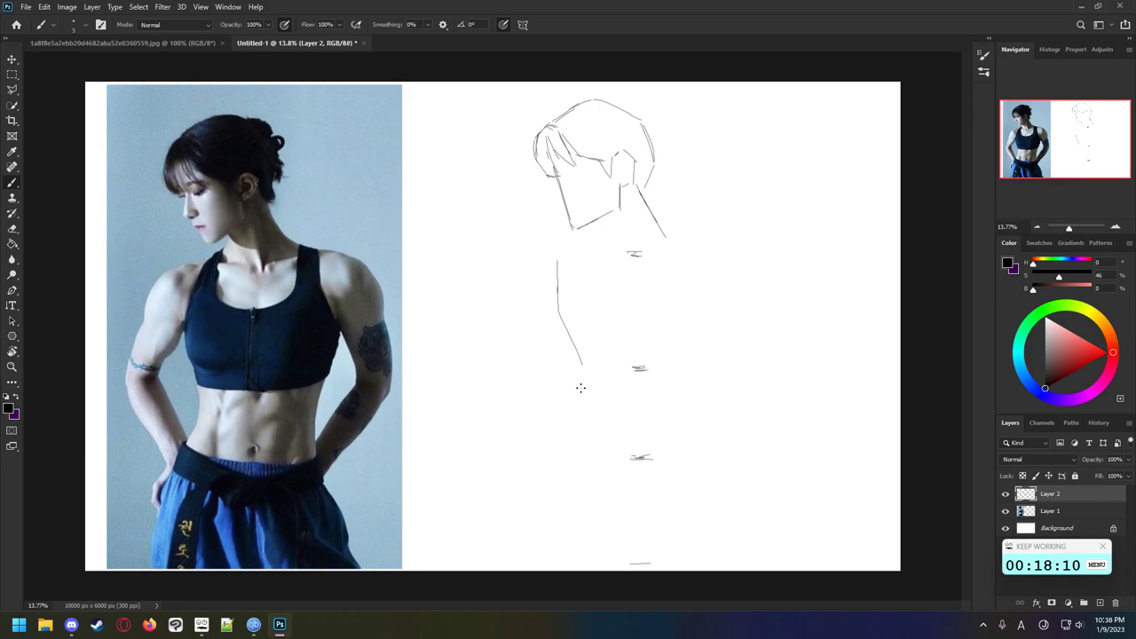
Step: Continue the left torso contour down through the waist and flare it out along the hip and trousers
drag(581, 361, 582, 413)
drag(579, 419, 555, 491)
key(ctrl+z)
drag(565, 452, 542, 561)
Step: Sketch the front of the neck under the chin and the left collarbone
drag(599, 222, 606, 238)
mouse_move(600, 240)
mouse_down()
mouse_move(584, 251)
mouse_move(632, 269)
mouse_move(614, 255)
mouse_move(624, 258)
mouse_move(607, 264)
mouse_up()
key(ctrl+z)
key(ctrl+z)
key(ctrl+z)
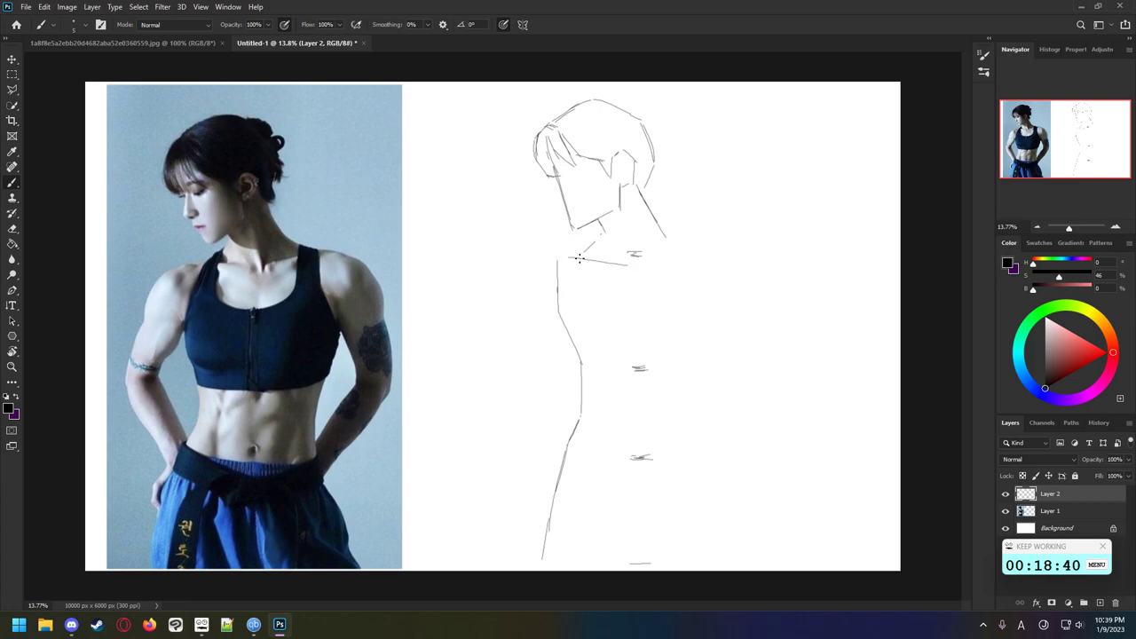
key(ctrl+z)
drag(572, 255, 617, 262)
Step: Sketch the right collarbone and the shoulder slope running down from the neck
drag(653, 256, 675, 244)
mouse_move(647, 259)
mouse_down()
mouse_move(696, 249)
mouse_move(685, 249)
mouse_up()
key(ctrl+z)
key(ctrl+z)
drag(651, 257, 685, 245)
drag(644, 263, 691, 246)
key(ctrl+z)
key(ctrl+z)
drag(647, 260, 695, 245)
key(ctrl+z)
drag(659, 225, 690, 241)
key(ctrl+z)
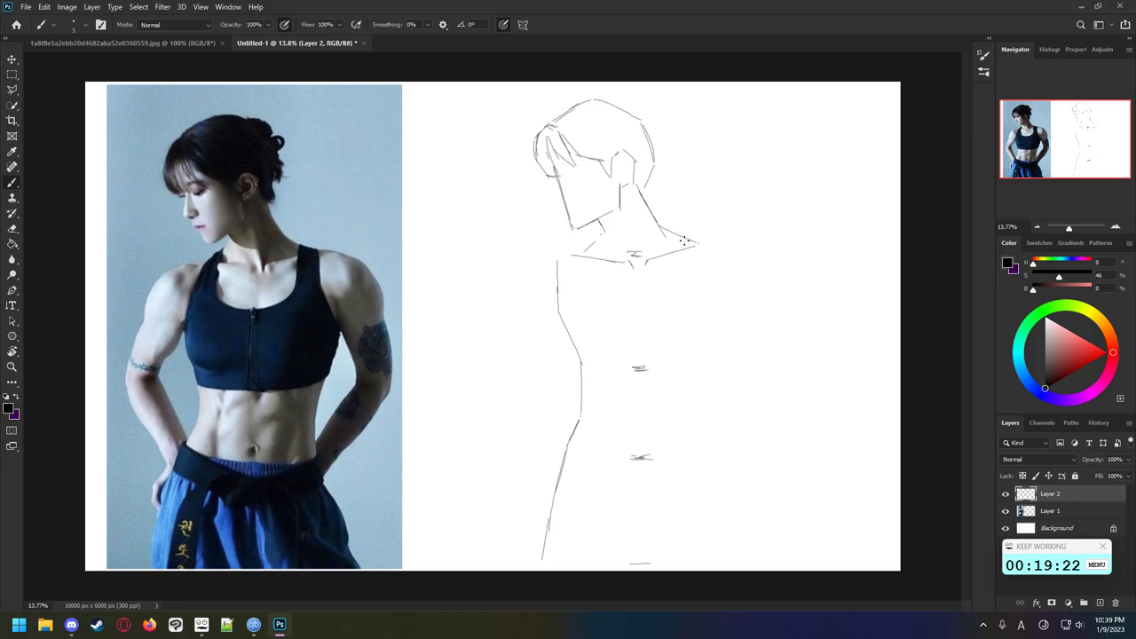
Step: Draw the sports top's scooped neckline with straight strokes between the two shoulder straps
drag(684, 237, 685, 278)
key(ctrl+z)
drag(587, 246, 587, 284)
key(ctrl+z)
drag(592, 243, 589, 282)
key(ctrl+z)
key(ctrl+z)
mouse_move(592, 276)
mouse_down()
mouse_move(628, 300)
mouse_move(591, 280)
mouse_move(611, 300)
mouse_move(653, 299)
mouse_up()
key(ctrl+z)
key(ctrl+z)
mouse_move(644, 298)
mouse_down()
mouse_move(705, 249)
mouse_move(704, 279)
mouse_move(702, 245)
mouse_move(706, 285)
mouse_up()
key(ctrl+z)
key(ctrl+z)
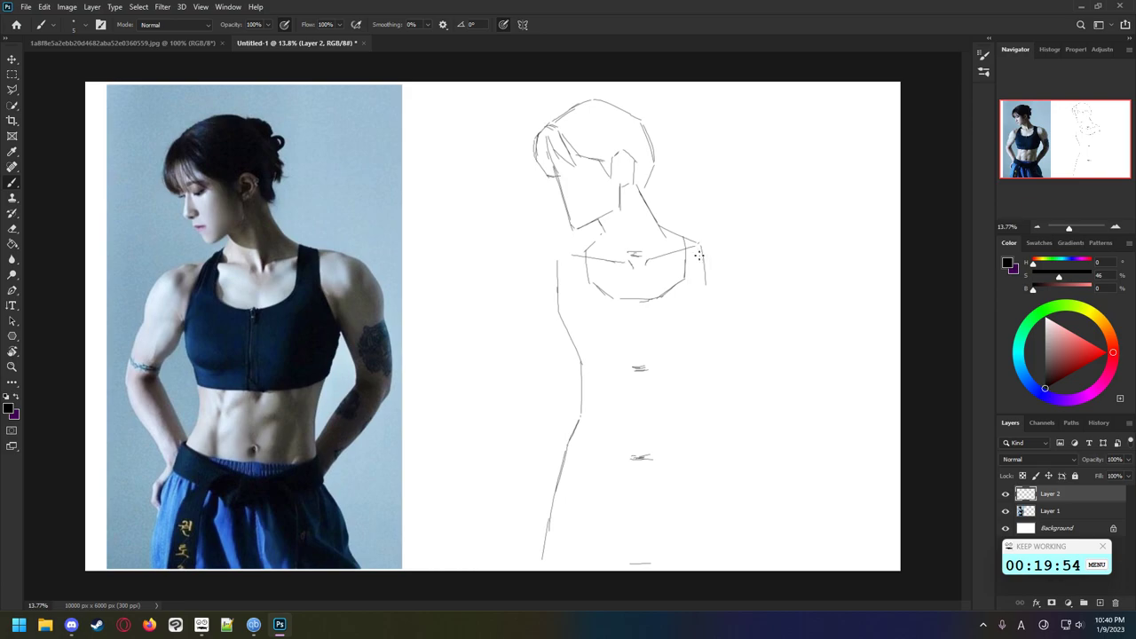
Step: Sketch the right side of the chest from the shoulder past the armpit to the widest point of the bust
key(ctrl+z)
mouse_move(702, 248)
mouse_down()
mouse_move(716, 309)
mouse_move(702, 354)
mouse_up()
key(ctrl+z)
key(ctrl+z)
key(ctrl+z)
key(ctrl+z)
key(ctrl+z)
drag(702, 276, 716, 323)
key(ctrl+z)
key(ctrl+z)
mouse_move(701, 281)
mouse_down()
mouse_move(719, 329)
mouse_move(701, 363)
mouse_move(718, 330)
mouse_move(706, 369)
mouse_up()
key(ctrl+z)
key(ctrl+z)
key(ctrl+z)
Step: Sketch the right torso contour slanting inward from the bust to the ribs
drag(719, 322, 701, 376)
key(ctrl+z)
drag(719, 325, 706, 365)
key(ctrl+z)
key(ctrl+z)
key(ctrl+z)
drag(719, 322, 702, 360)
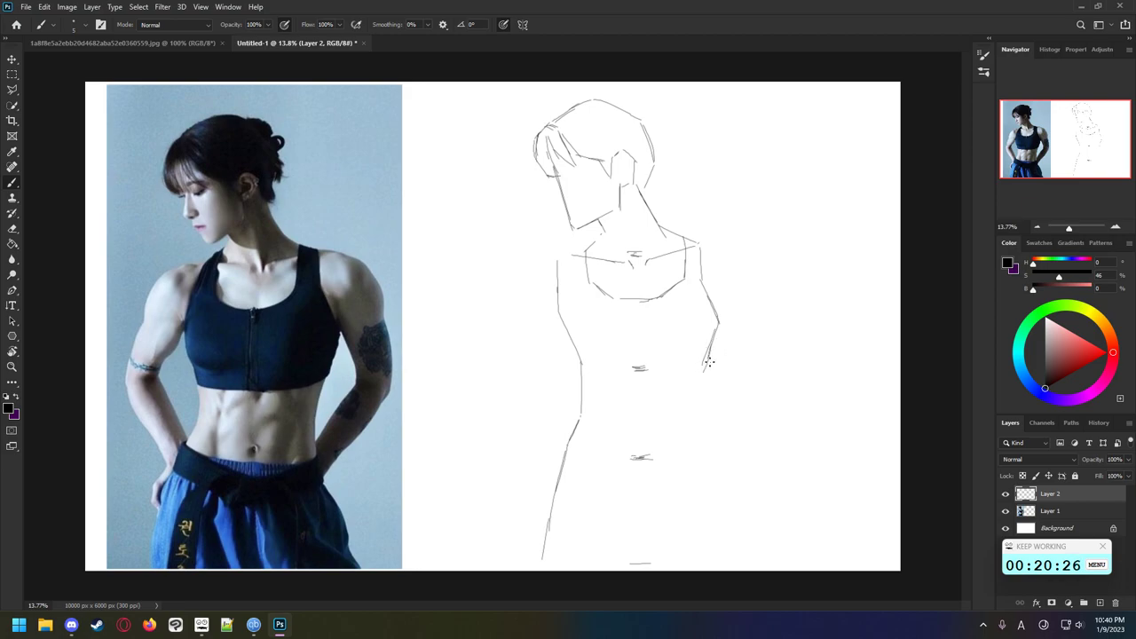
Step: Extend the right torso contour down through the ribs and waist to the top of the hip
drag(705, 364, 694, 403)
key(ctrl+z)
drag(707, 360, 693, 410)
key(ctrl+z)
mouse_move(709, 360)
mouse_down()
mouse_move(694, 414)
mouse_move(706, 465)
mouse_up()
key(ctrl+z)
key(ctrl+z)
Step: Draw the right hip and trouser contour flaring outward to the bottom of the canvas
mouse_move(701, 416)
mouse_down()
mouse_move(706, 465)
mouse_move(727, 506)
mouse_up()
key(ctrl+z)
key(ctrl+z)
key(ctrl+z)
key(ctrl+shift+z)
key(ctrl+z)
drag(704, 452, 761, 556)
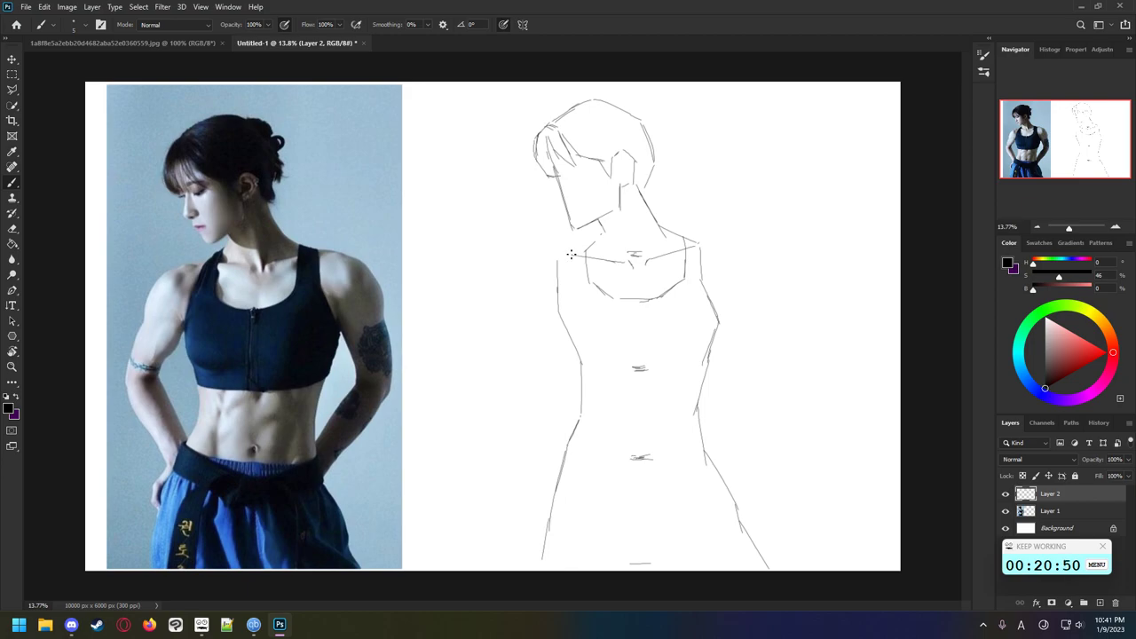
Step: Block in the left shoulder curve and the upper arm muscle shapes beside the chest
mouse_move(554, 253)
mouse_down()
mouse_move(579, 256)
mouse_move(559, 252)
mouse_move(512, 293)
mouse_move(531, 260)
mouse_move(510, 320)
mouse_up()
key(ctrl+z)
key(ctrl+z)
key(ctrl+z)
key(ctrl+z)
key(ctrl+z)
key(ctrl+z)
mouse_move(559, 323)
mouse_down()
mouse_move(541, 347)
mouse_move(549, 342)
mouse_move(525, 322)
mouse_move(506, 321)
mouse_up()
key(ctrl+z)
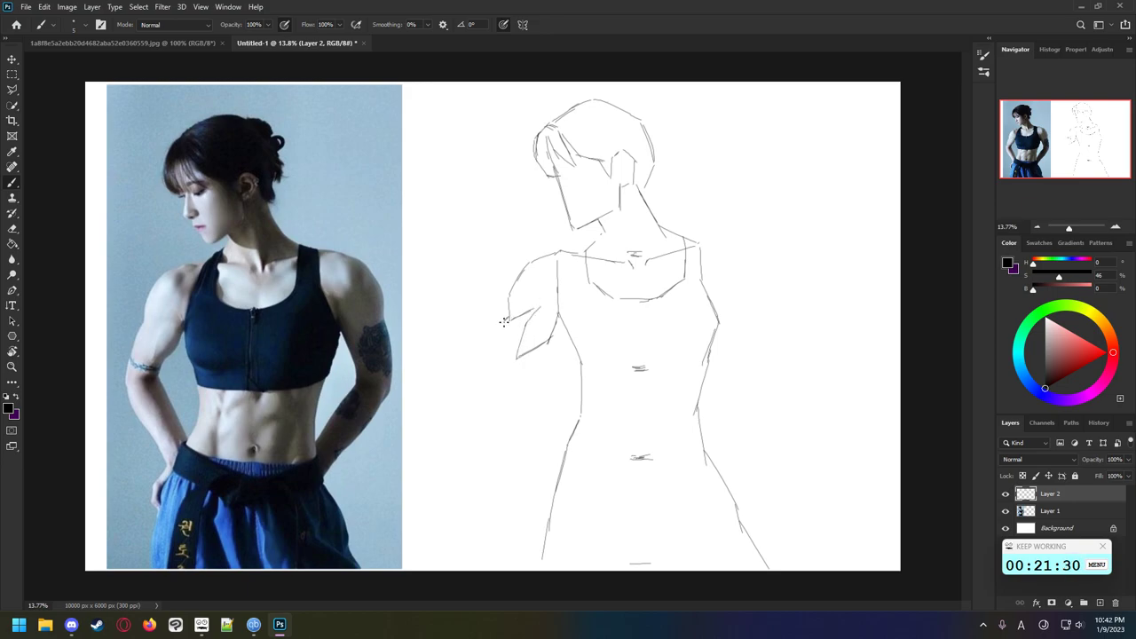
Step: Sketch the outer contour of the left upper arm down to the elbow
drag(505, 326, 490, 373)
drag(482, 385, 496, 354)
key(ctrl+z)
drag(497, 349, 487, 365)
Step: Sketch the outer contour of the left forearm from the elbow toward the wrist
mouse_move(481, 380)
mouse_down()
mouse_move(488, 412)
mouse_move(522, 458)
mouse_up()
key(ctrl+z)
key(ctrl+z)
drag(488, 410, 524, 458)
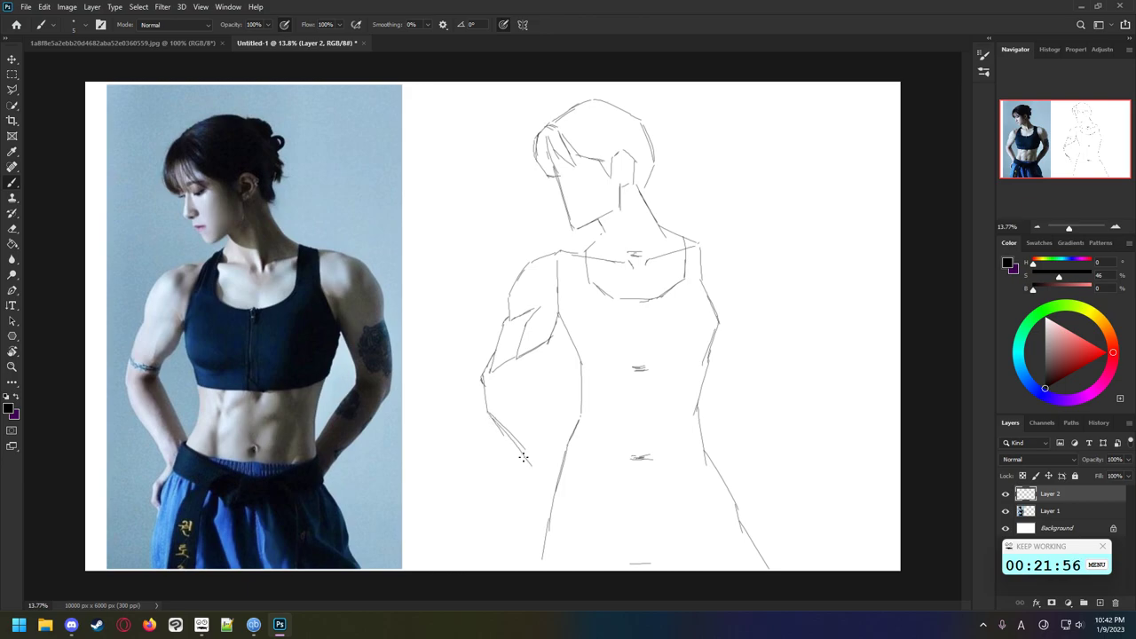
key(ctrl+z)
key(ctrl+z)
drag(492, 418, 520, 456)
Step: Add a second contour along the left hip and trousers, slightly outside the first one
drag(580, 407, 545, 493)
drag(560, 455, 538, 529)
drag(545, 486, 533, 557)
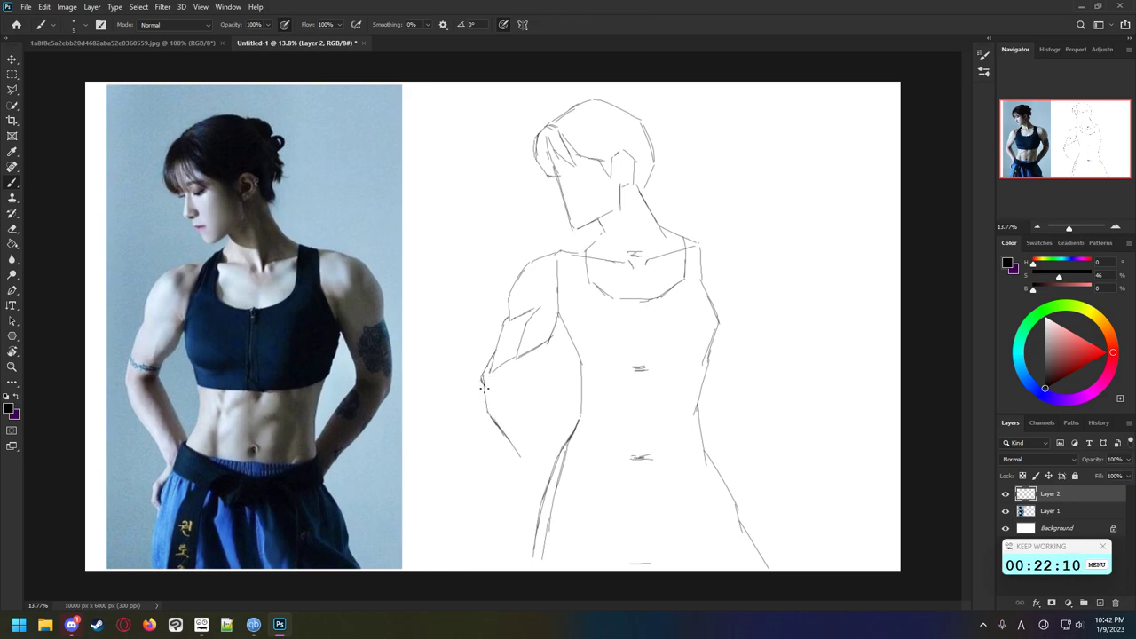
Step: Complete the left forearm with its inner contour and elbow lines, and rough in the hand resting on the hip
drag(490, 415, 531, 470)
key(ctrl+z)
drag(494, 419, 538, 478)
mouse_move(519, 422)
mouse_down()
mouse_move(517, 380)
mouse_move(553, 461)
mouse_move(541, 478)
mouse_up()
key(ctrl+z)
key(ctrl+z)
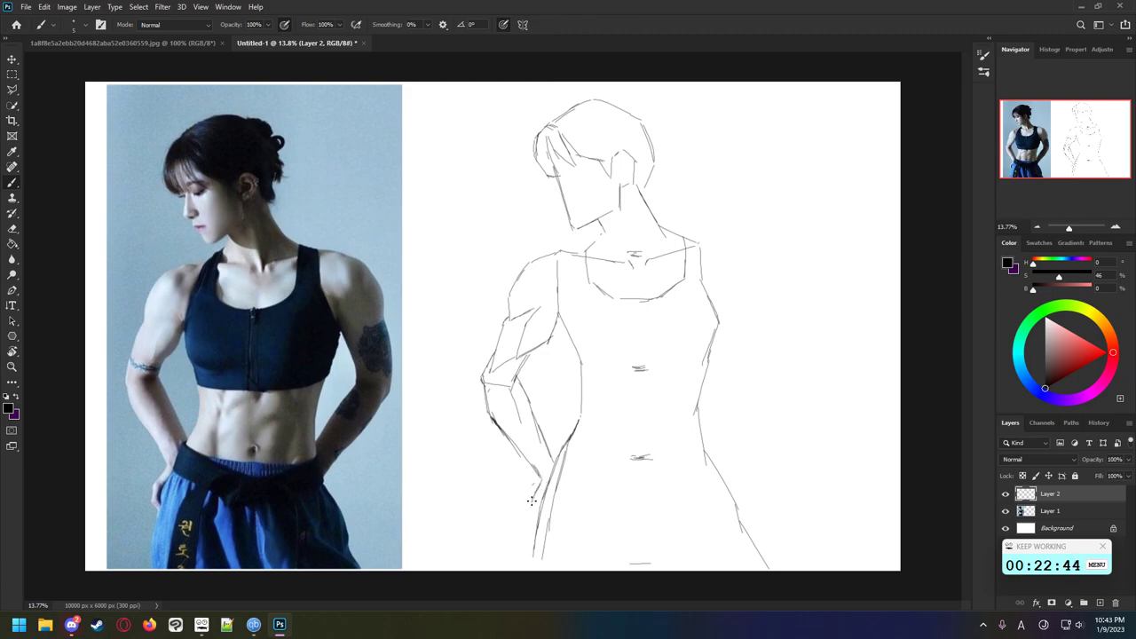
drag(530, 498, 534, 512)
mouse_move(517, 381)
mouse_down()
mouse_move(539, 351)
mouse_move(518, 354)
mouse_up()
Step: Sketch the rounded contour of the right shoulder from the top's strap over the deltoid
drag(718, 246, 737, 257)
key(ctrl+z)
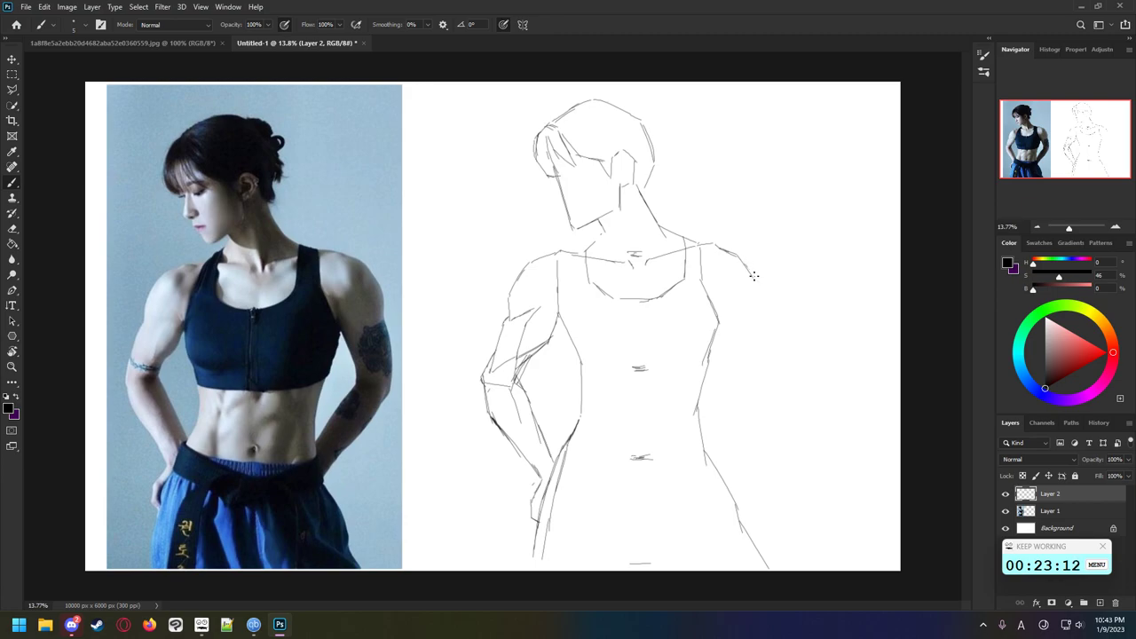
key(ctrl+z)
mouse_move(739, 257)
mouse_down()
mouse_move(758, 278)
mouse_move(758, 308)
mouse_up()
key(ctrl+z)
key(ctrl+z)
drag(740, 254, 760, 271)
Step: Continue the outer contour of the right upper arm from the deltoid down toward the elbow
mouse_move(705, 290)
mouse_down()
mouse_move(723, 318)
mouse_move(709, 291)
mouse_move(725, 316)
mouse_move(762, 318)
mouse_up()
key(ctrl+z)
key(ctrl+z)
drag(753, 295, 778, 344)
key(ctrl+z)
key(ctrl+z)
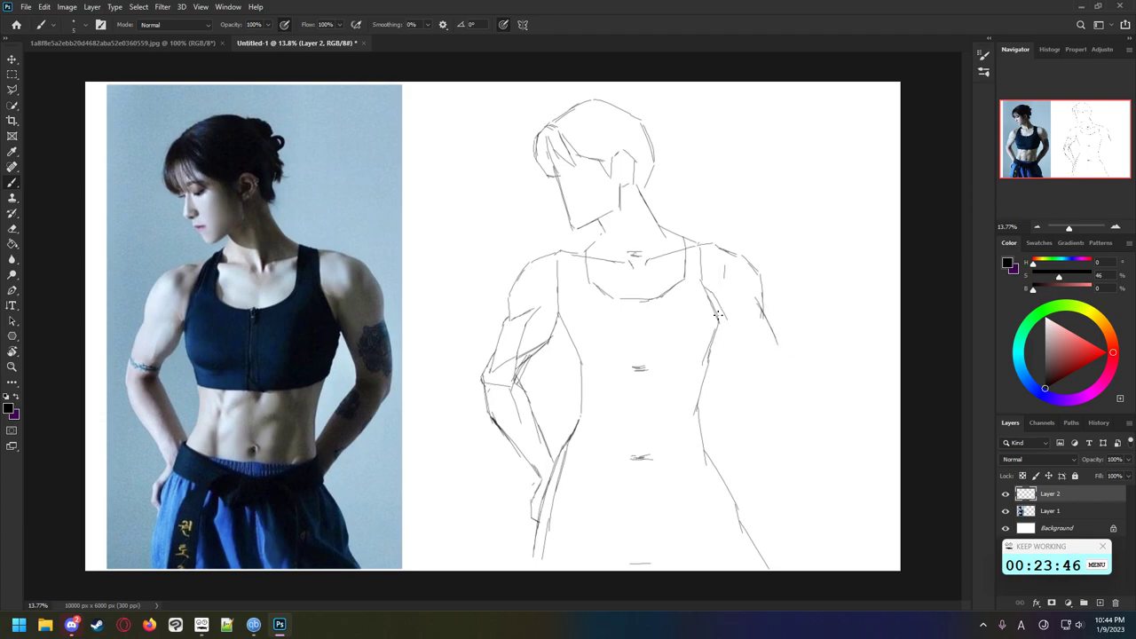
Step: Sketch the inner contour of the right upper arm from the armpit down to the inside of the elbow
drag(719, 323, 742, 357)
drag(731, 338, 746, 357)
drag(751, 365, 751, 384)
Step: Add the short outer contour of the right elbow below the upper arm line
drag(780, 354, 781, 391)
key(ctrl+z)
key(ctrl+z)
key(ctrl+z)
drag(780, 345, 781, 377)
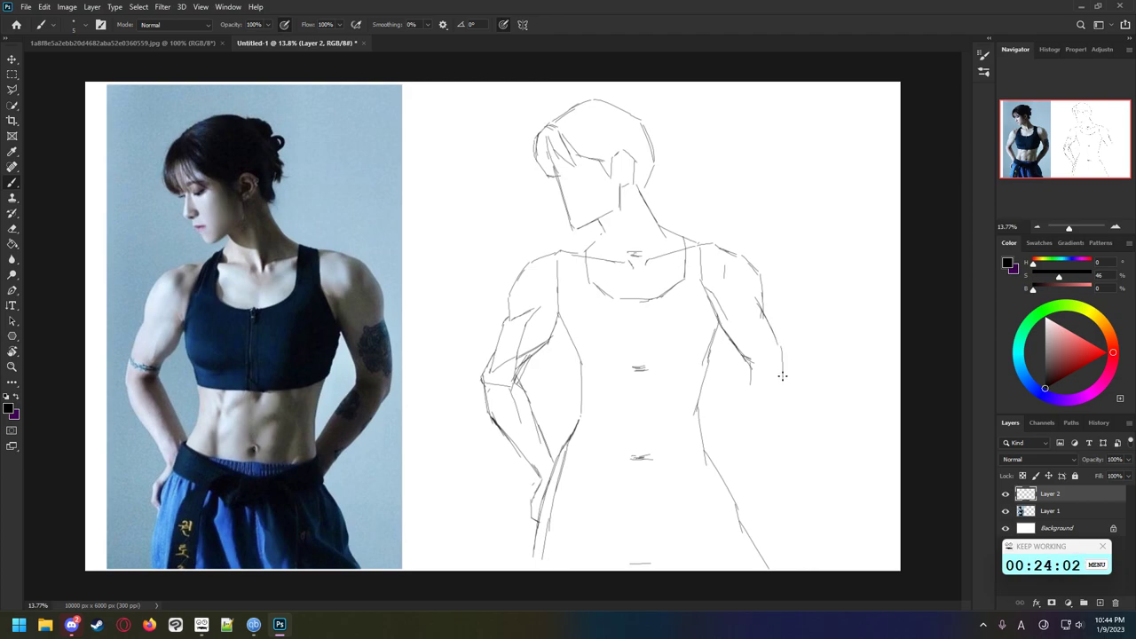
key(ctrl+z)
drag(784, 349, 785, 377)
Step: Sketch the outer contour of the right forearm from the elbow down to the wrist at the hip
drag(780, 377, 772, 411)
key(ctrl+z)
drag(780, 377, 760, 430)
key(ctrl+z)
drag(726, 471, 764, 429)
key(ctrl+z)
mouse_move(722, 475)
mouse_down()
mouse_move(771, 424)
mouse_move(762, 374)
mouse_move(720, 443)
mouse_up()
key(ctrl+z)
Step: Sketch the inner contour of the right forearm from the inside of the elbow down to the waist
drag(744, 393, 701, 459)
key(ctrl+z)
key(ctrl+z)
drag(743, 394, 708, 459)
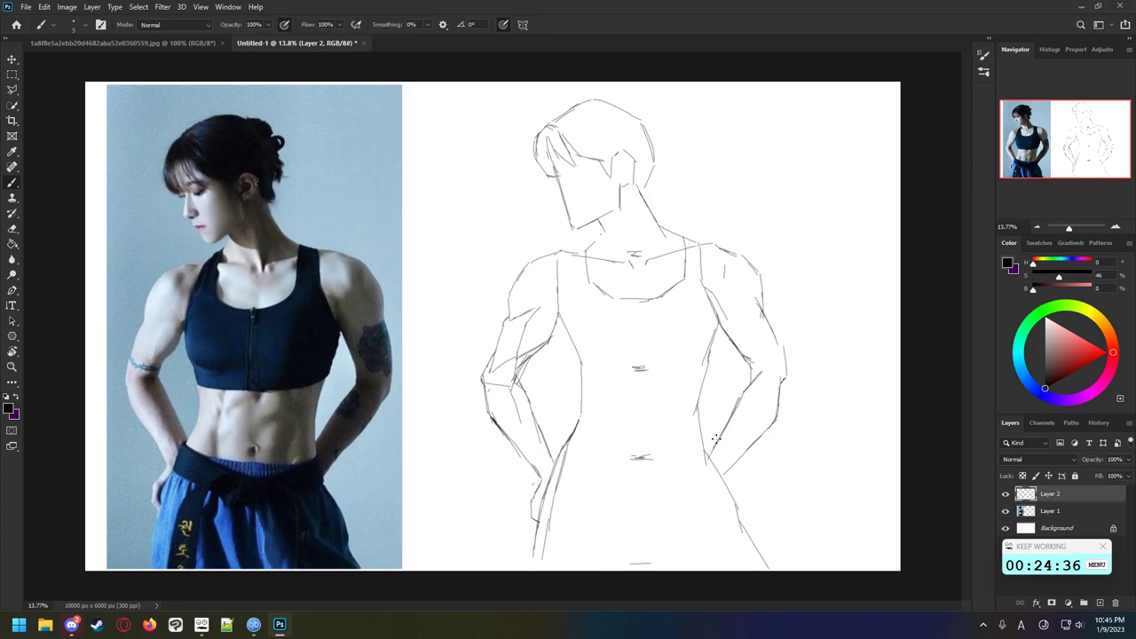
Step: Draw the curved upper and lower edges of the belt across the waist from hip to hip
mouse_move(600, 448)
mouse_down()
mouse_move(602, 455)
mouse_move(681, 464)
mouse_move(671, 459)
mouse_move(704, 462)
mouse_move(661, 458)
mouse_move(714, 452)
mouse_up()
key(ctrl+z)
key(ctrl+z)
key(ctrl+z)
key(ctrl+z)
mouse_move(575, 440)
mouse_down()
mouse_move(634, 468)
mouse_move(714, 453)
mouse_up()
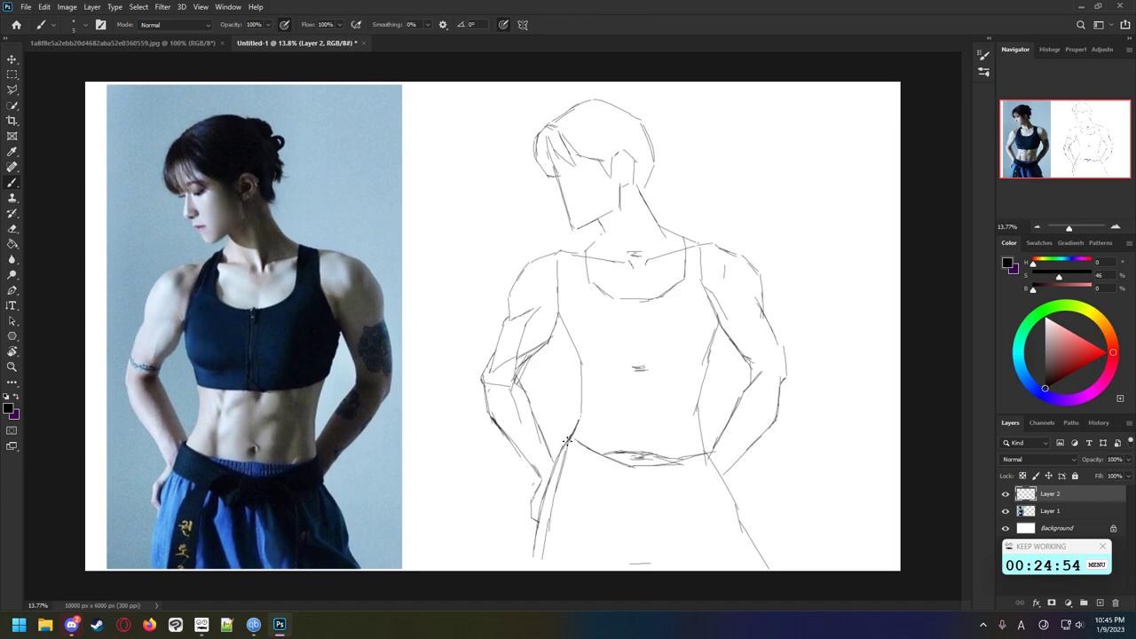
mouse_move(554, 458)
mouse_down()
mouse_move(572, 476)
mouse_move(567, 454)
mouse_move(654, 497)
mouse_move(715, 477)
mouse_up()
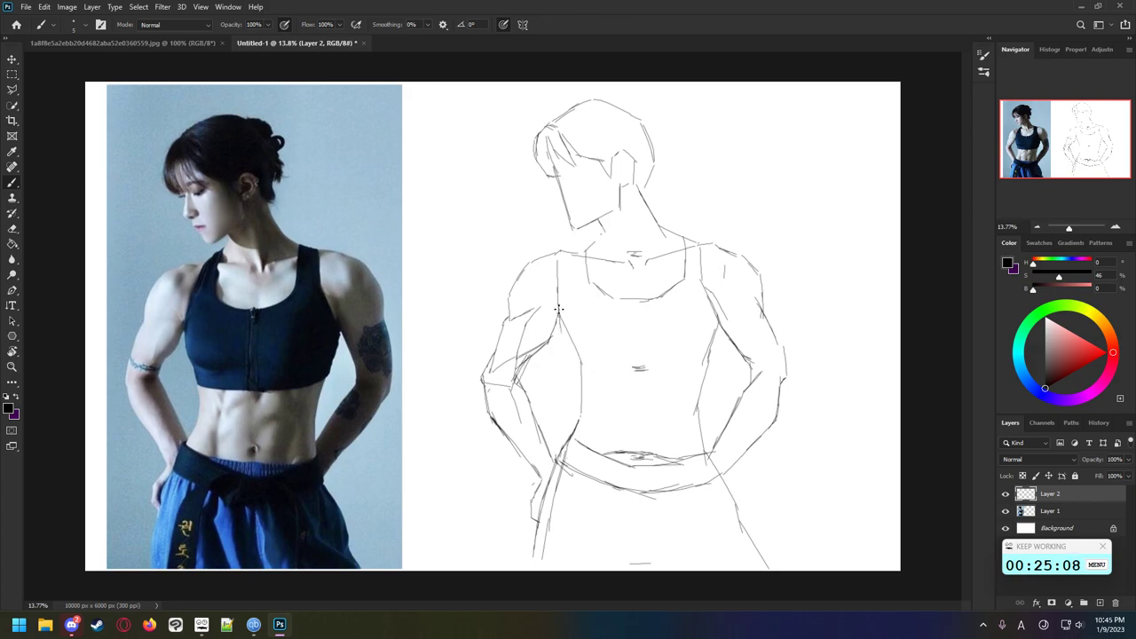
Step: Sketch the curved underbust lines of the sports top from both armpits toward the center
key(ctrl+z)
mouse_move(559, 304)
mouse_down()
mouse_move(563, 334)
mouse_move(582, 352)
mouse_move(573, 344)
mouse_move(615, 351)
mouse_up()
key(ctrl+z)
key(ctrl+z)
mouse_move(672, 347)
mouse_down()
mouse_move(650, 346)
mouse_move(692, 351)
mouse_move(703, 317)
mouse_up()
key(ctrl+z)
key(ctrl+z)
Step: Draw the vertical zipper lines down the center of the sports top from the neckline
drag(633, 301, 636, 342)
drag(634, 308, 634, 361)
mouse_move(640, 306)
mouse_down()
mouse_move(640, 360)
mouse_move(582, 369)
mouse_move(701, 367)
mouse_up()
key(ctrl+z)
key(ctrl+z)
key(ctrl+z)
Step: Sketch the lower hem of the sports top across the ribcage
drag(614, 371, 712, 366)
key(ctrl+z)
key(ctrl+z)
key(ctrl+z)
key(ctrl+z)
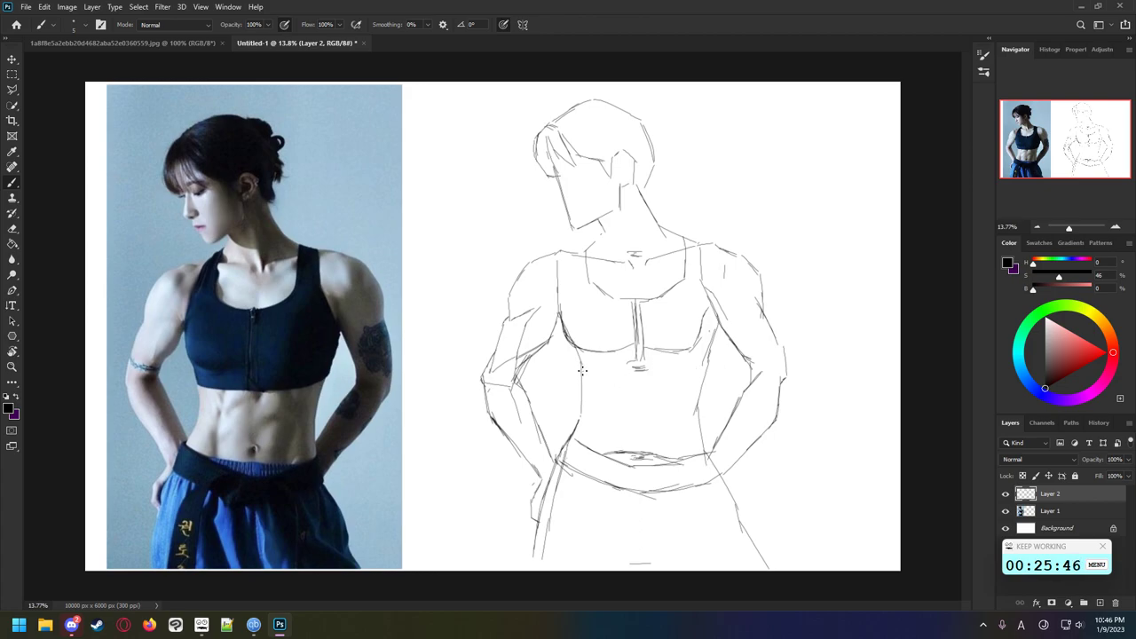
drag(582, 368, 665, 373)
drag(693, 375, 644, 378)
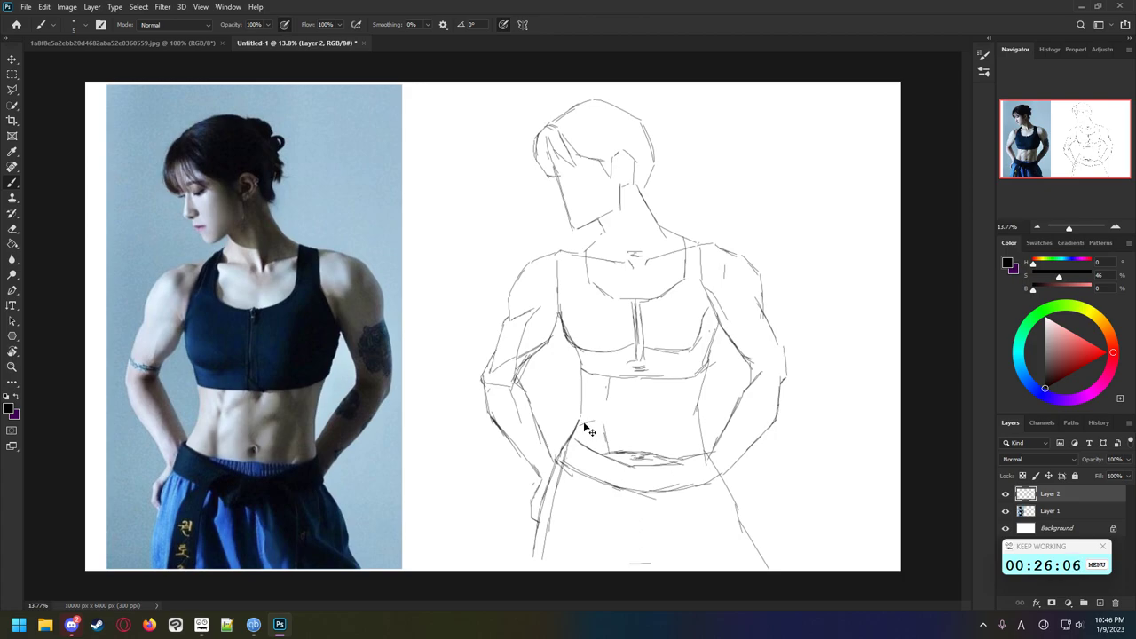
Step: Block in the abdominal muscle contours and the navel between the top's hem and the belt
drag(581, 416, 606, 429)
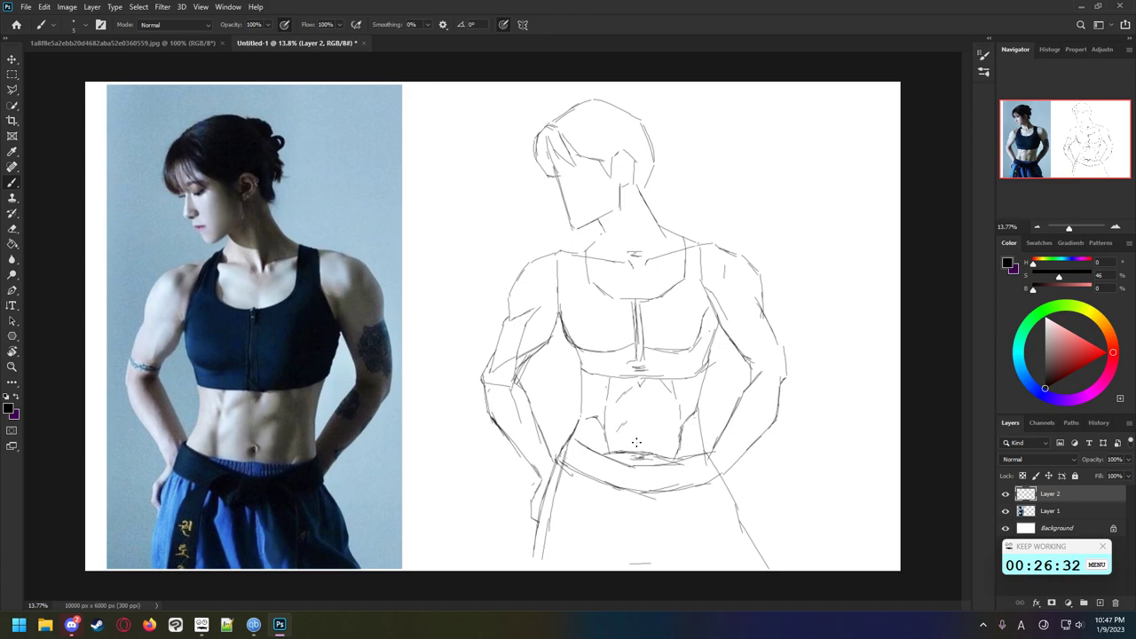
drag(639, 435, 643, 438)
Step: Add the hair bun at the back of the head, and sketch the eyebrow, lowered eye and mouth on the face
mouse_move(607, 109)
mouse_down()
mouse_move(615, 98)
mouse_move(656, 113)
mouse_move(650, 141)
mouse_up()
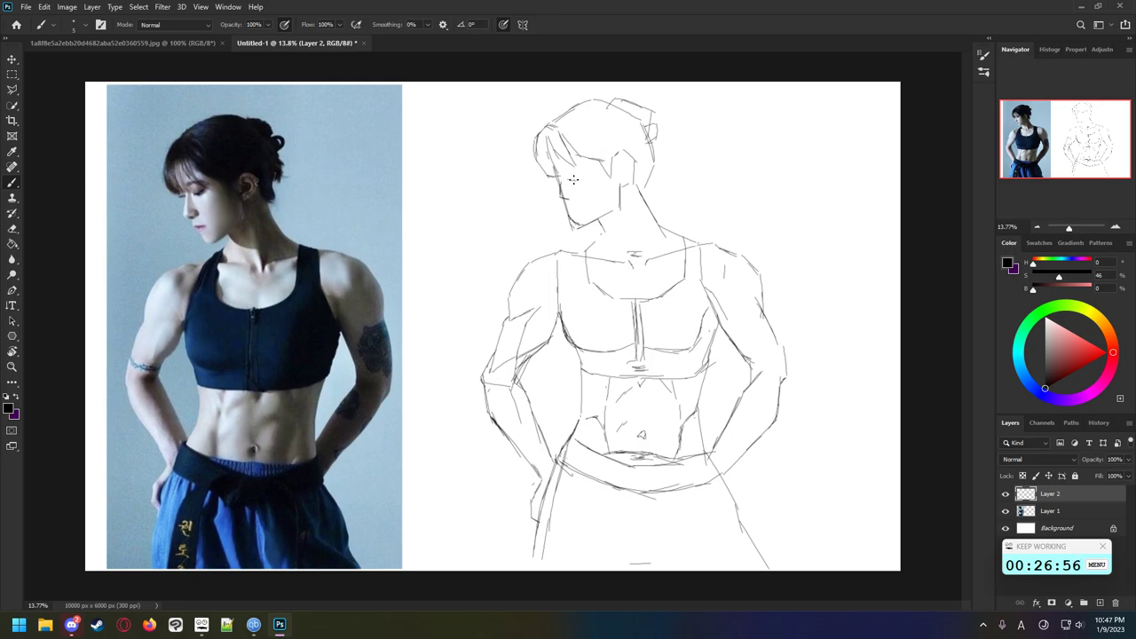
mouse_move(573, 184)
mouse_down()
mouse_move(601, 183)
mouse_move(653, 238)
mouse_move(686, 240)
mouse_up()
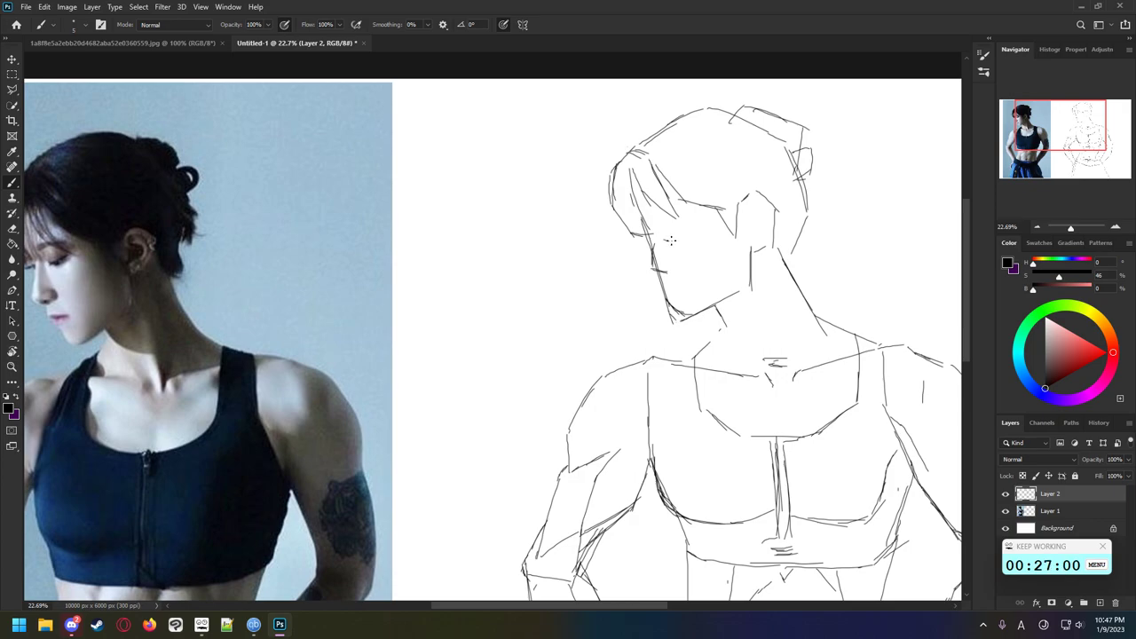
drag(670, 237, 682, 234)
drag(671, 242, 686, 236)
drag(667, 242, 681, 235)
drag(663, 226, 701, 214)
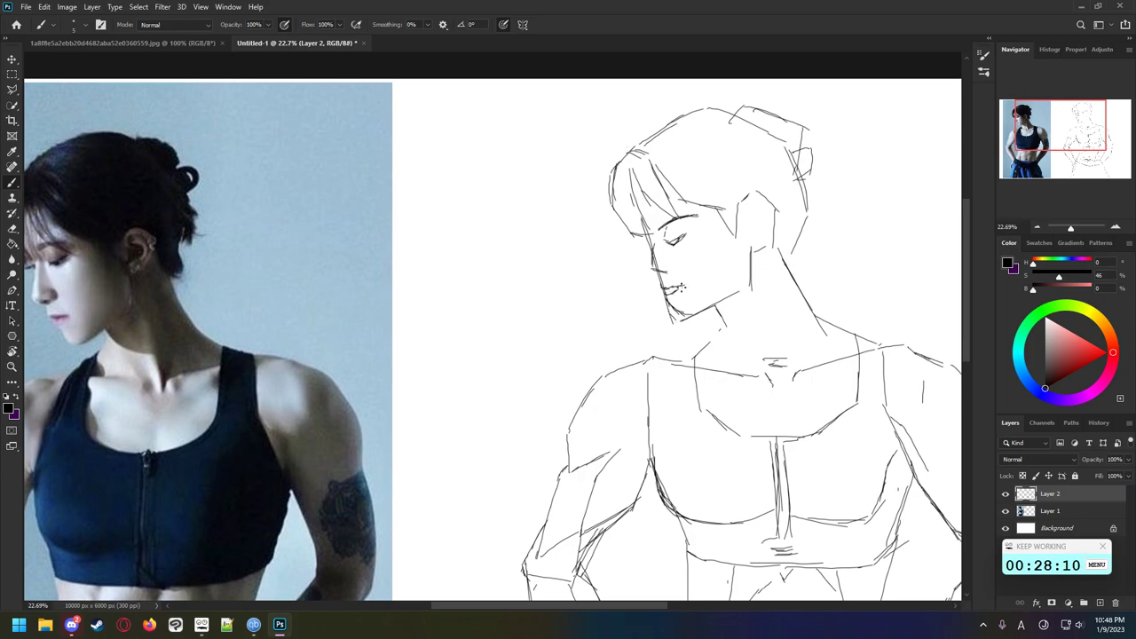
mouse_move(691, 291)
mouse_down()
mouse_move(698, 283)
mouse_move(680, 286)
mouse_move(651, 255)
mouse_move(717, 307)
mouse_move(768, 304)
mouse_move(733, 299)
mouse_move(820, 398)
mouse_up()
key(ctrl+z)
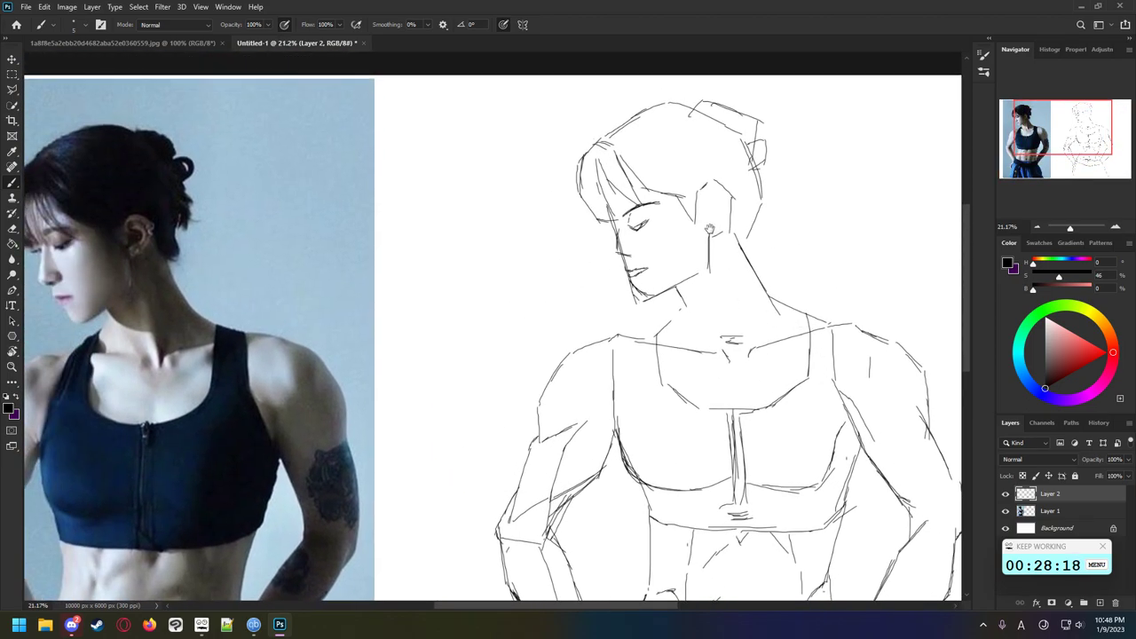
drag(764, 262, 749, 276)
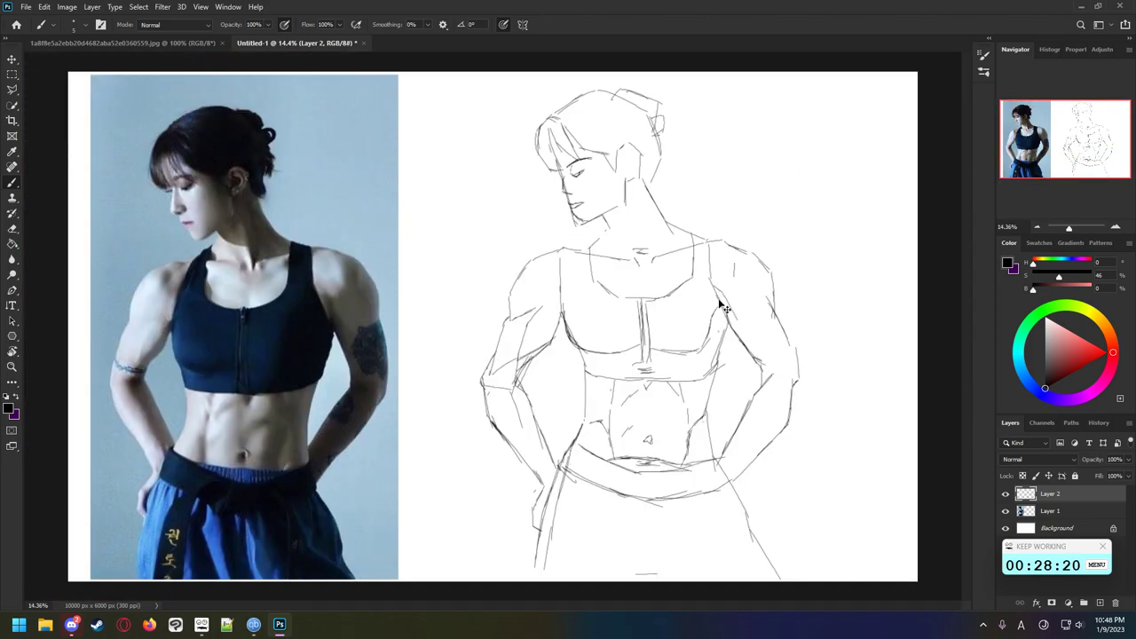